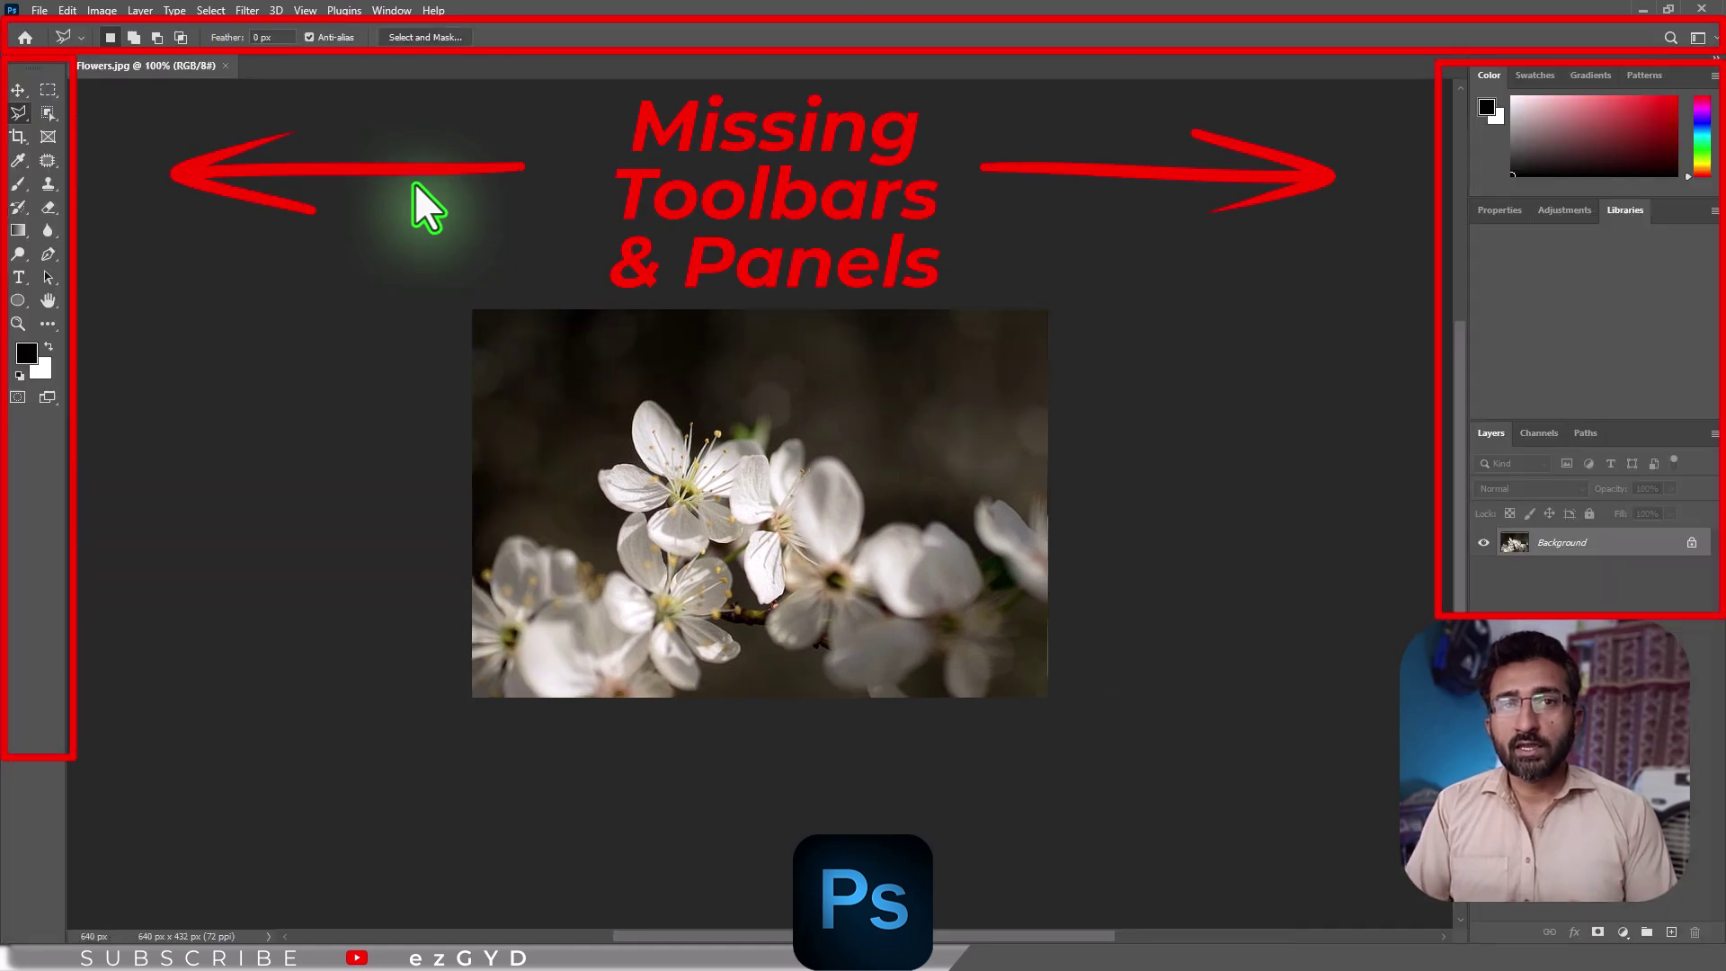
# Step: Toggle the toolbar, options bar and side panels off and on with Tab
pyautogui.press('Tab')
pyautogui.press('Tab')
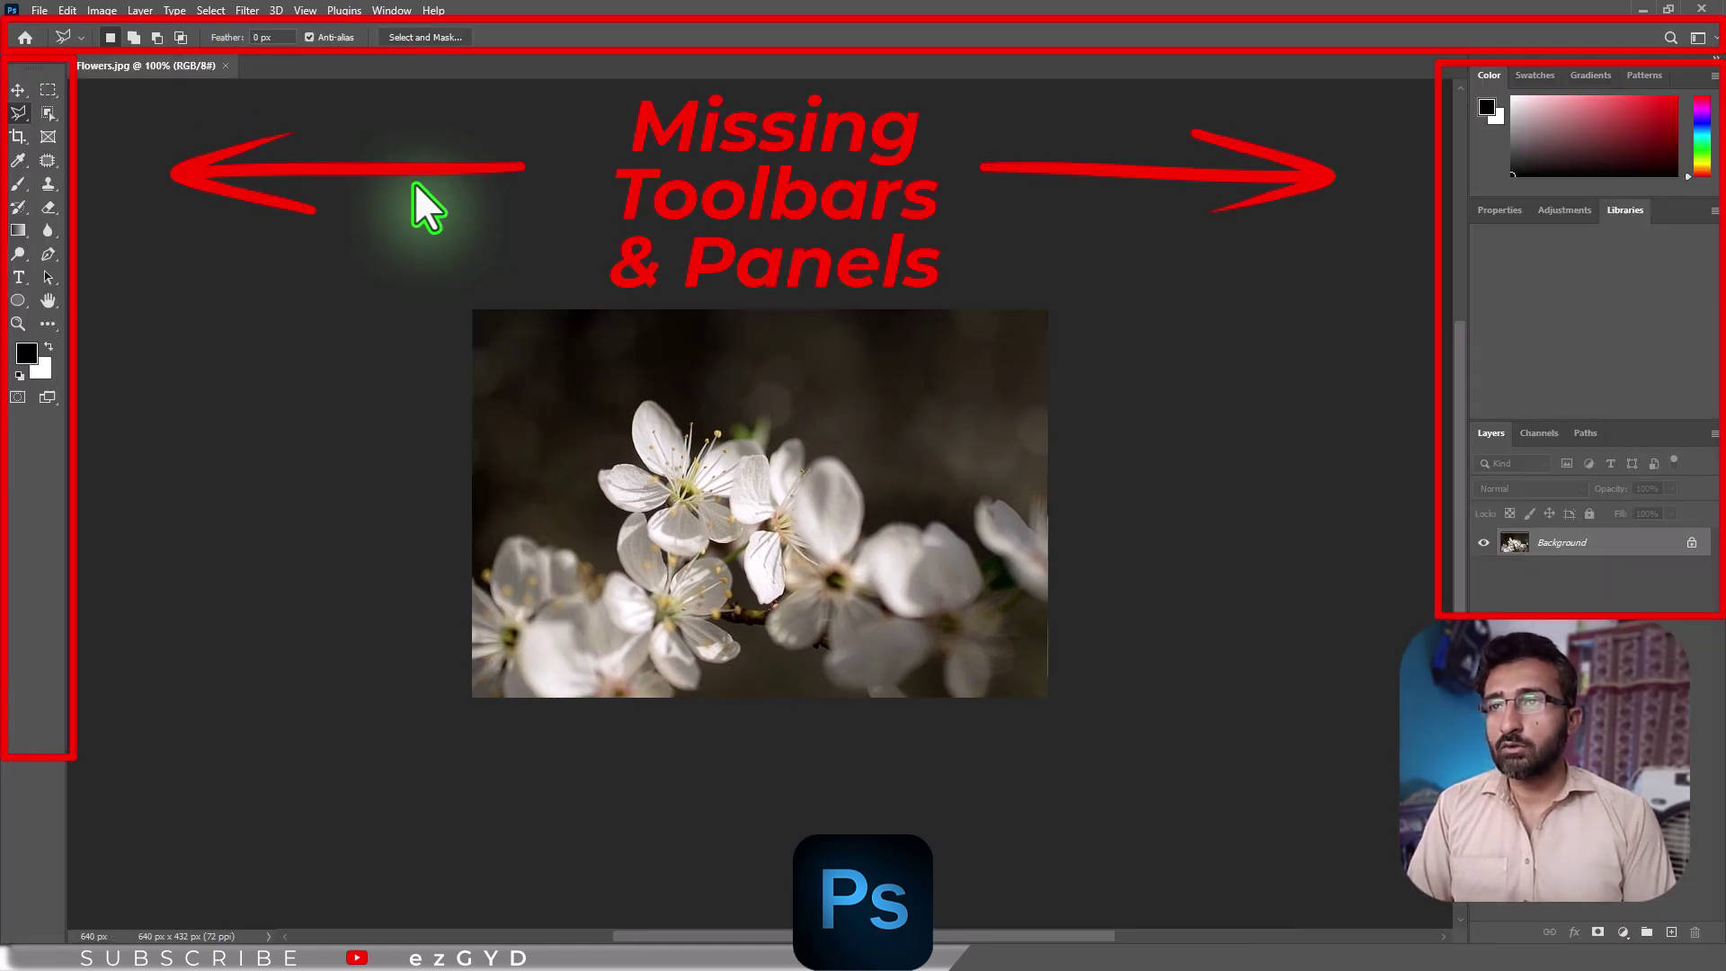
pyautogui.press('Tab')
pyautogui.press('Tab')
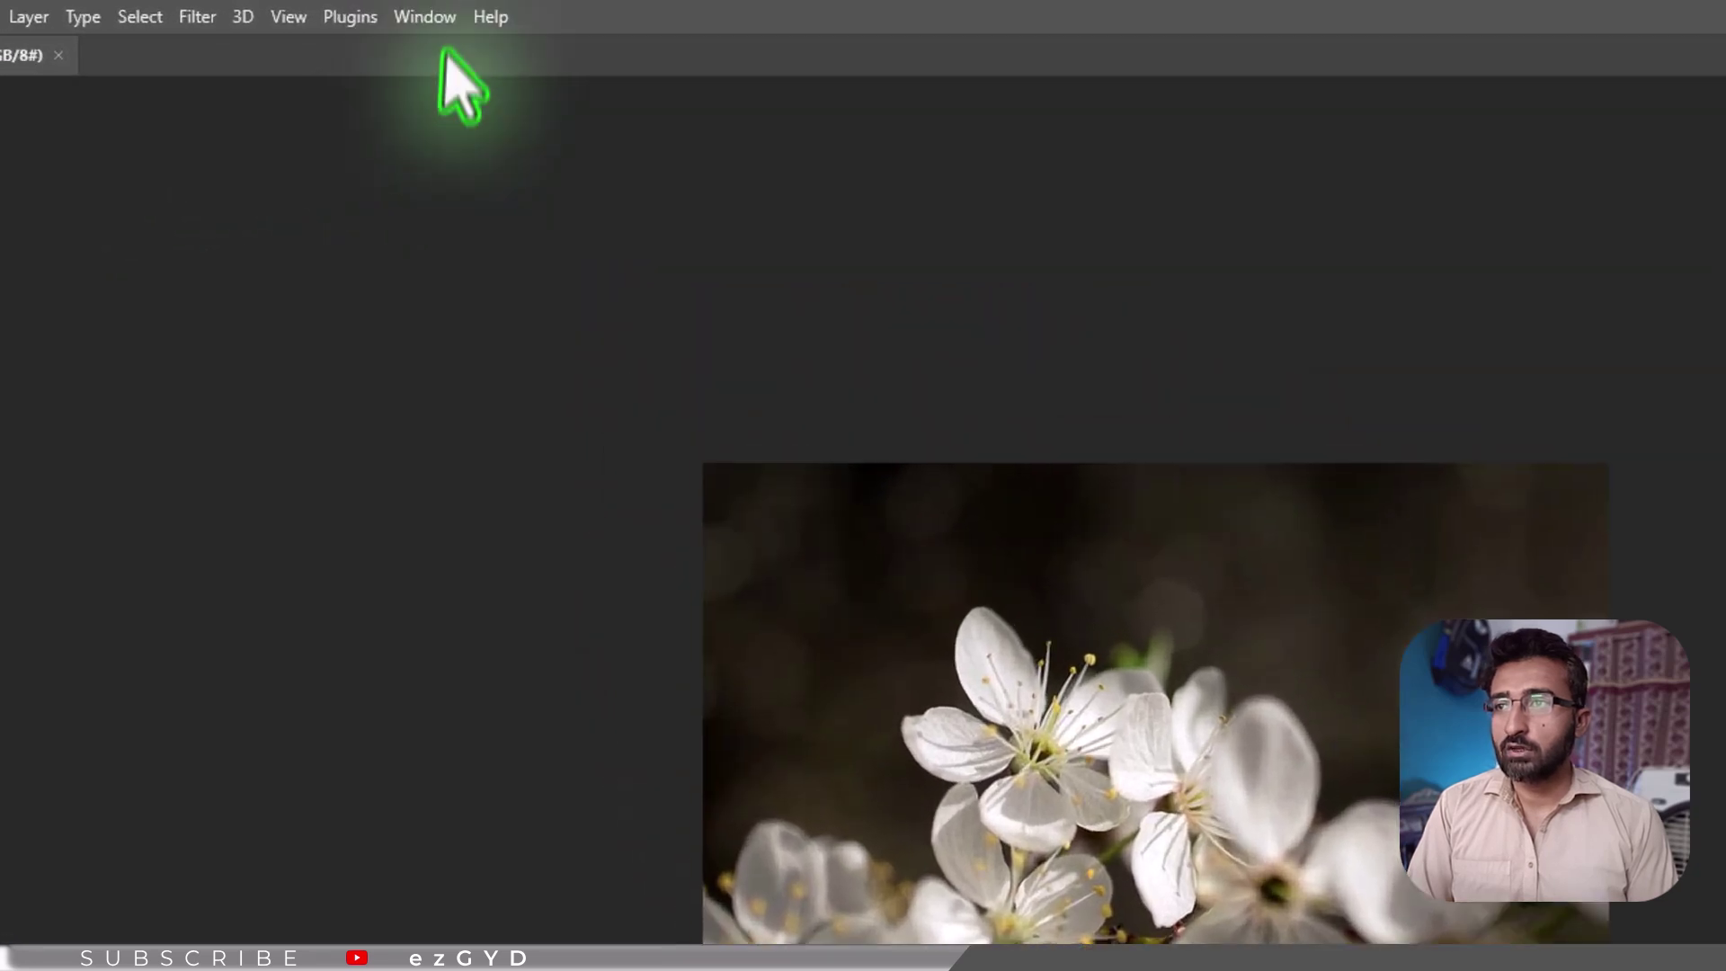
# Step: Reset the Essentials workspace from the Window > Workspace menu
pyautogui.click(392, 10)
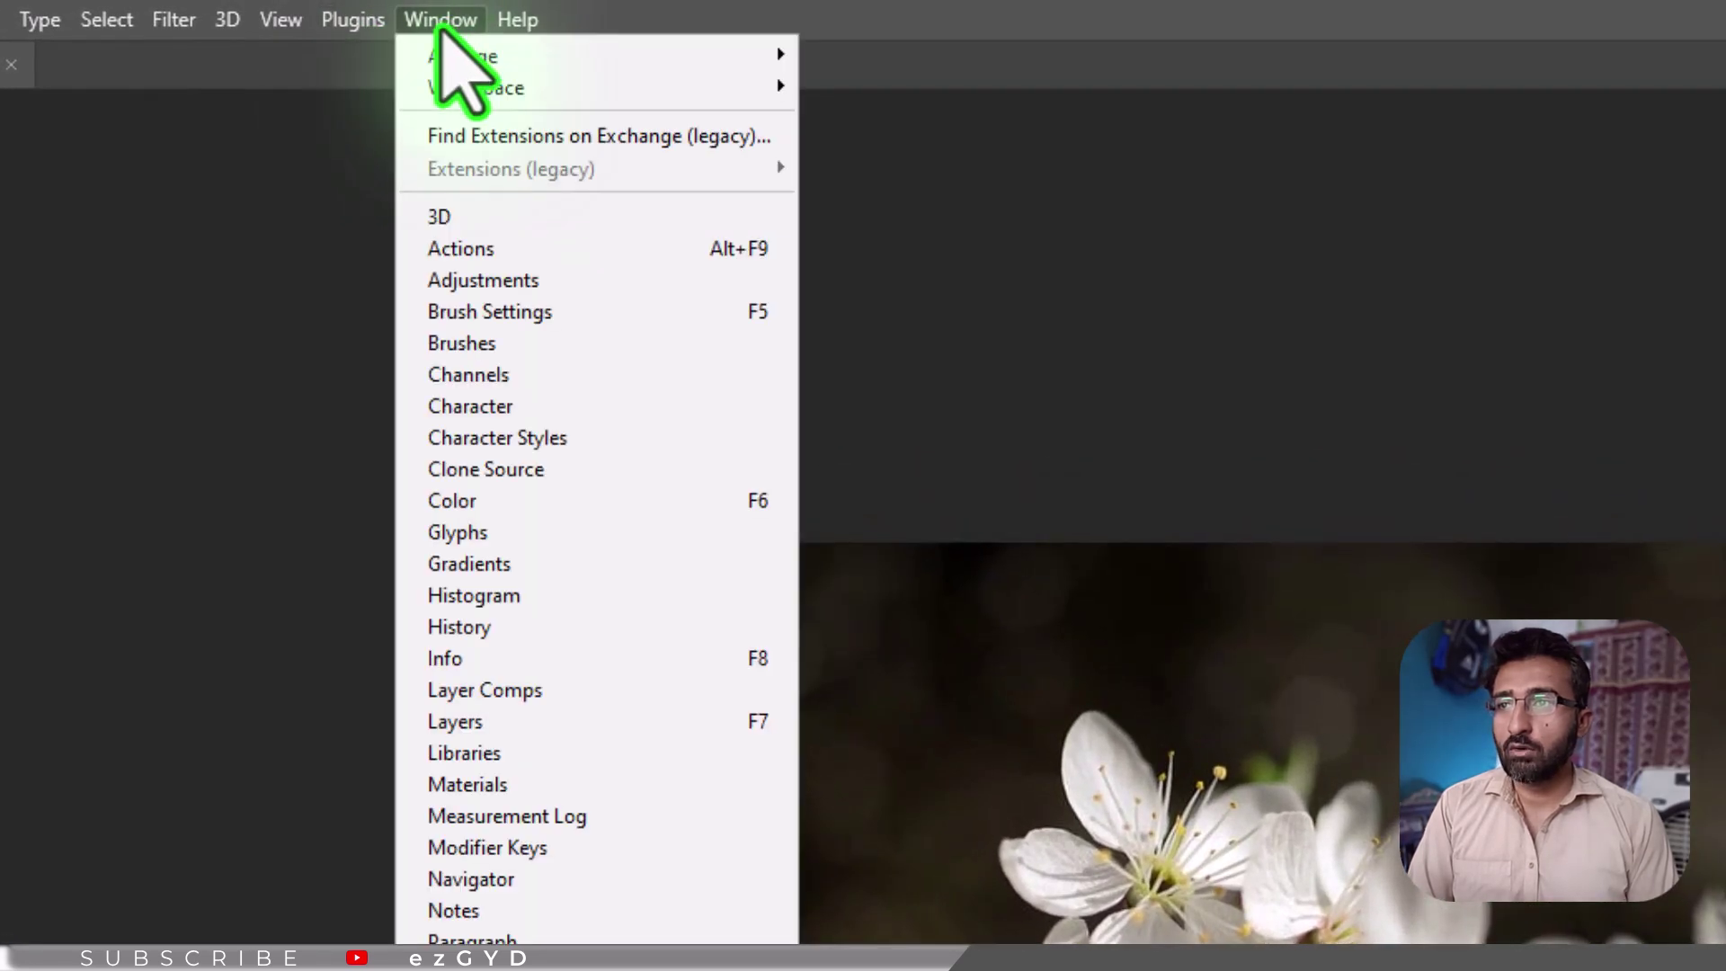
pyautogui.moveTo(476, 87)
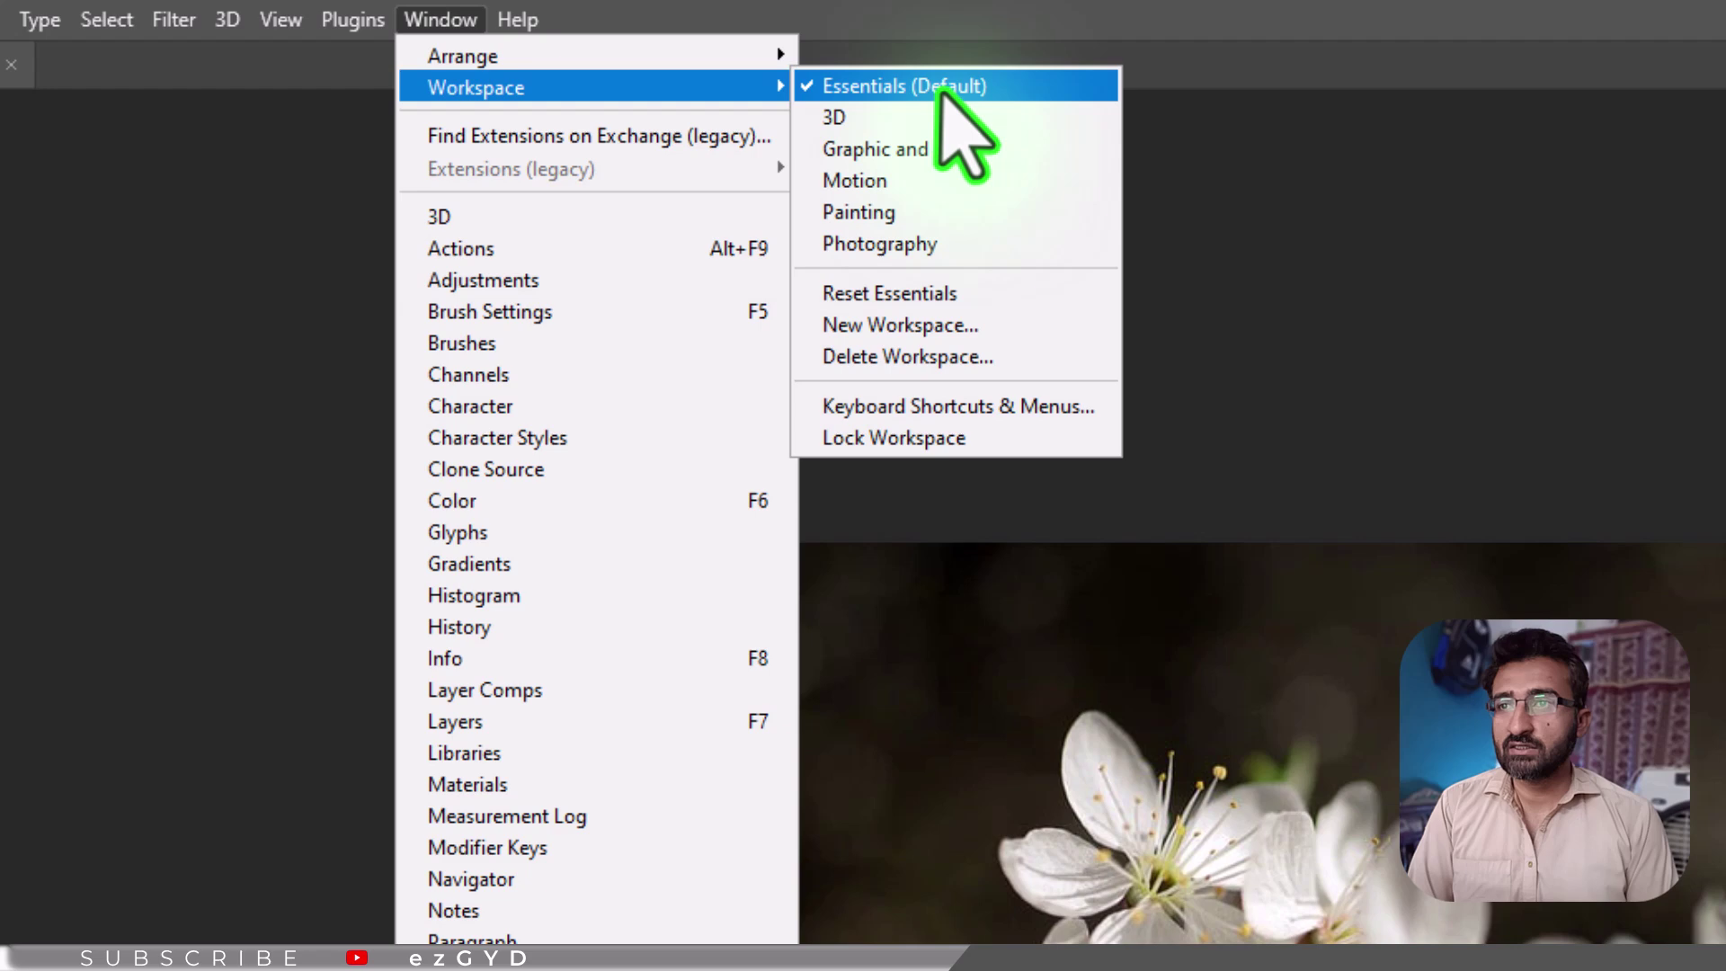
pyautogui.click(945, 86)
pyautogui.click(445, 20)
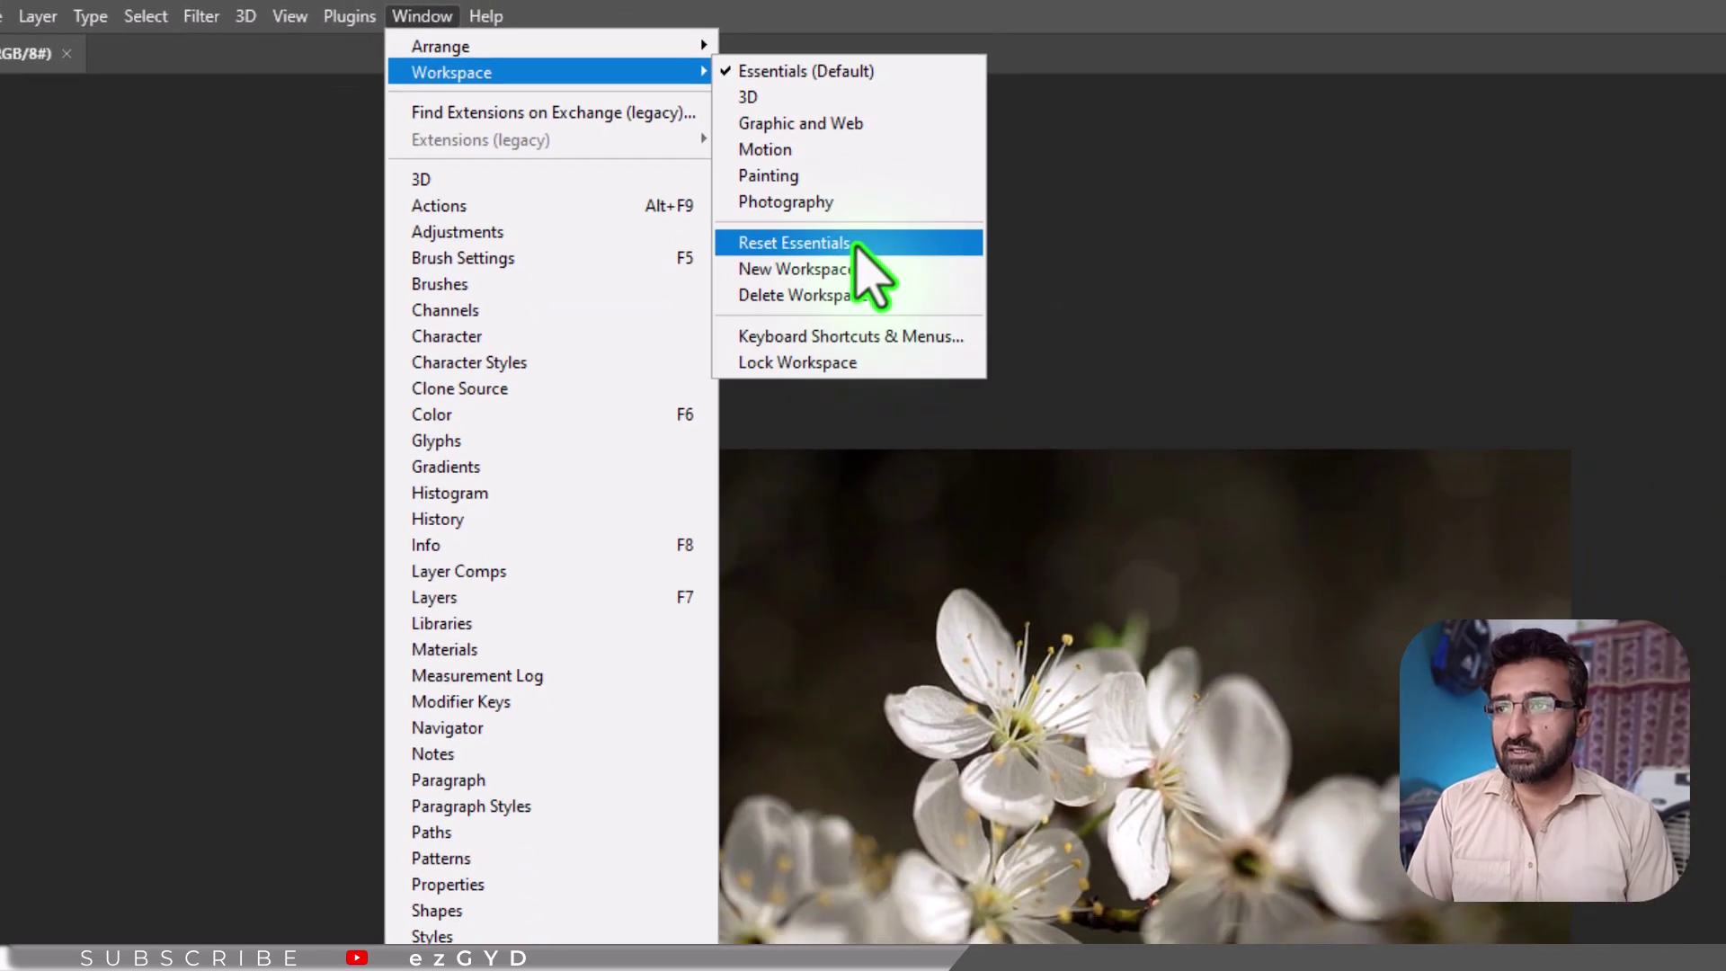
pyautogui.click(854, 244)
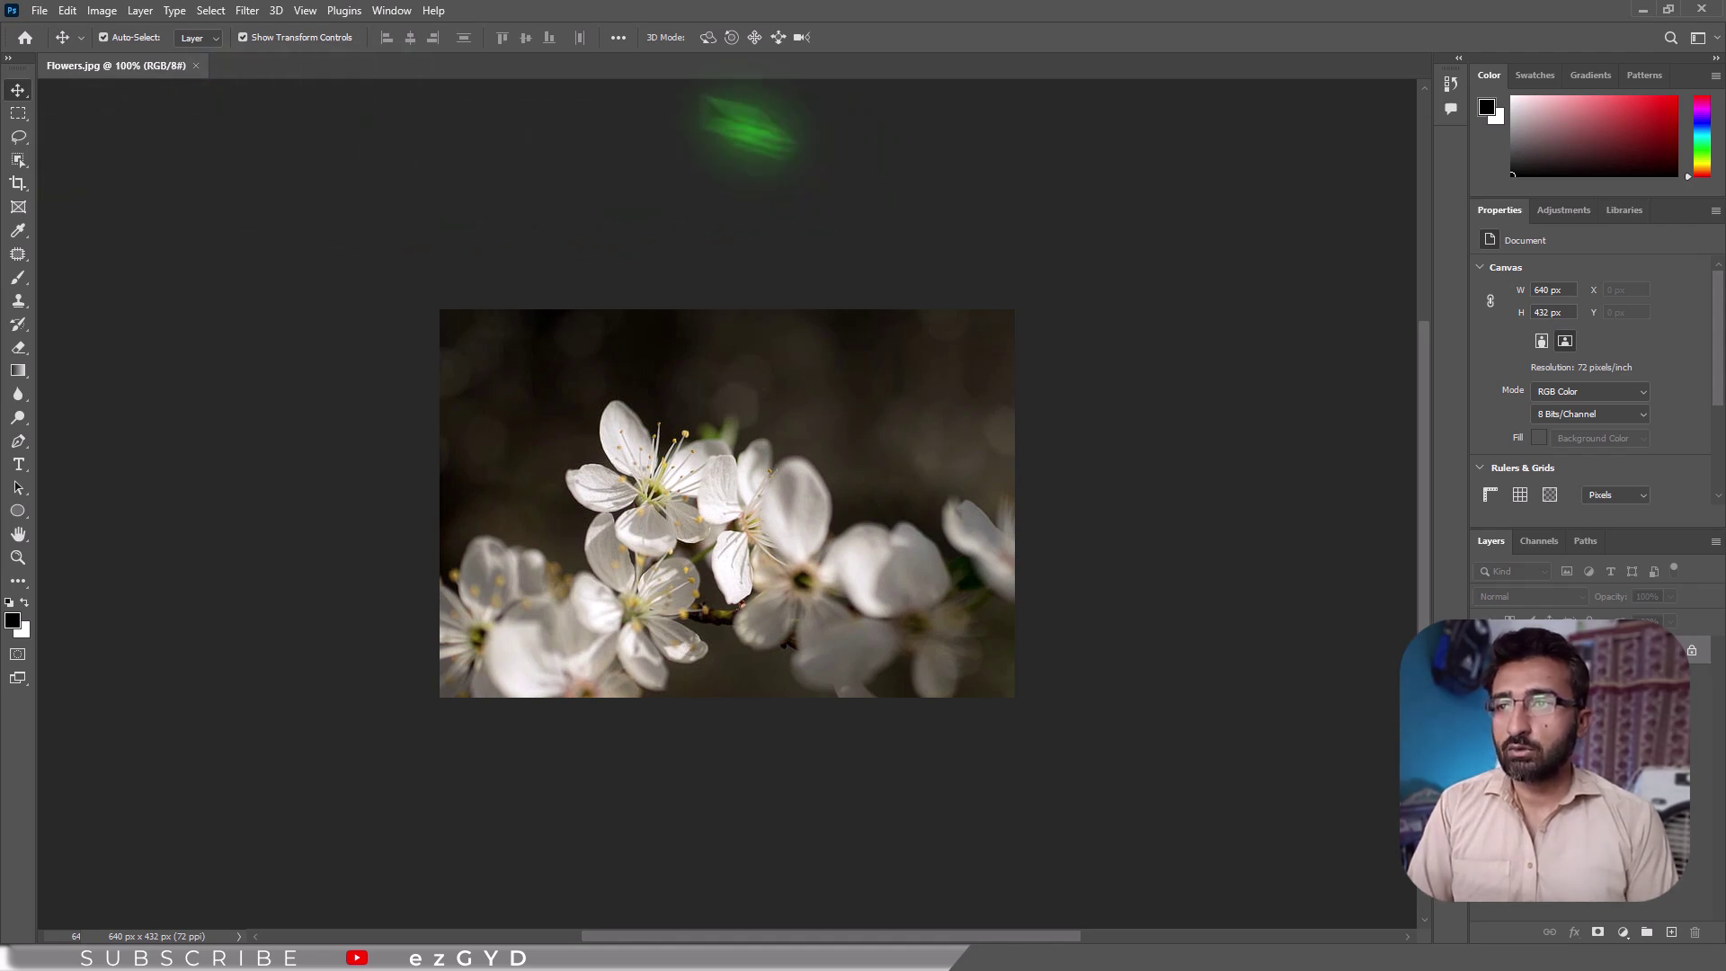
# Step: Hide all panels with Tab, then bring back the Tools panel from the Window menu
pyautogui.press('Tab')
pyautogui.click(390, 10)
pyautogui.moveTo(497, 57)
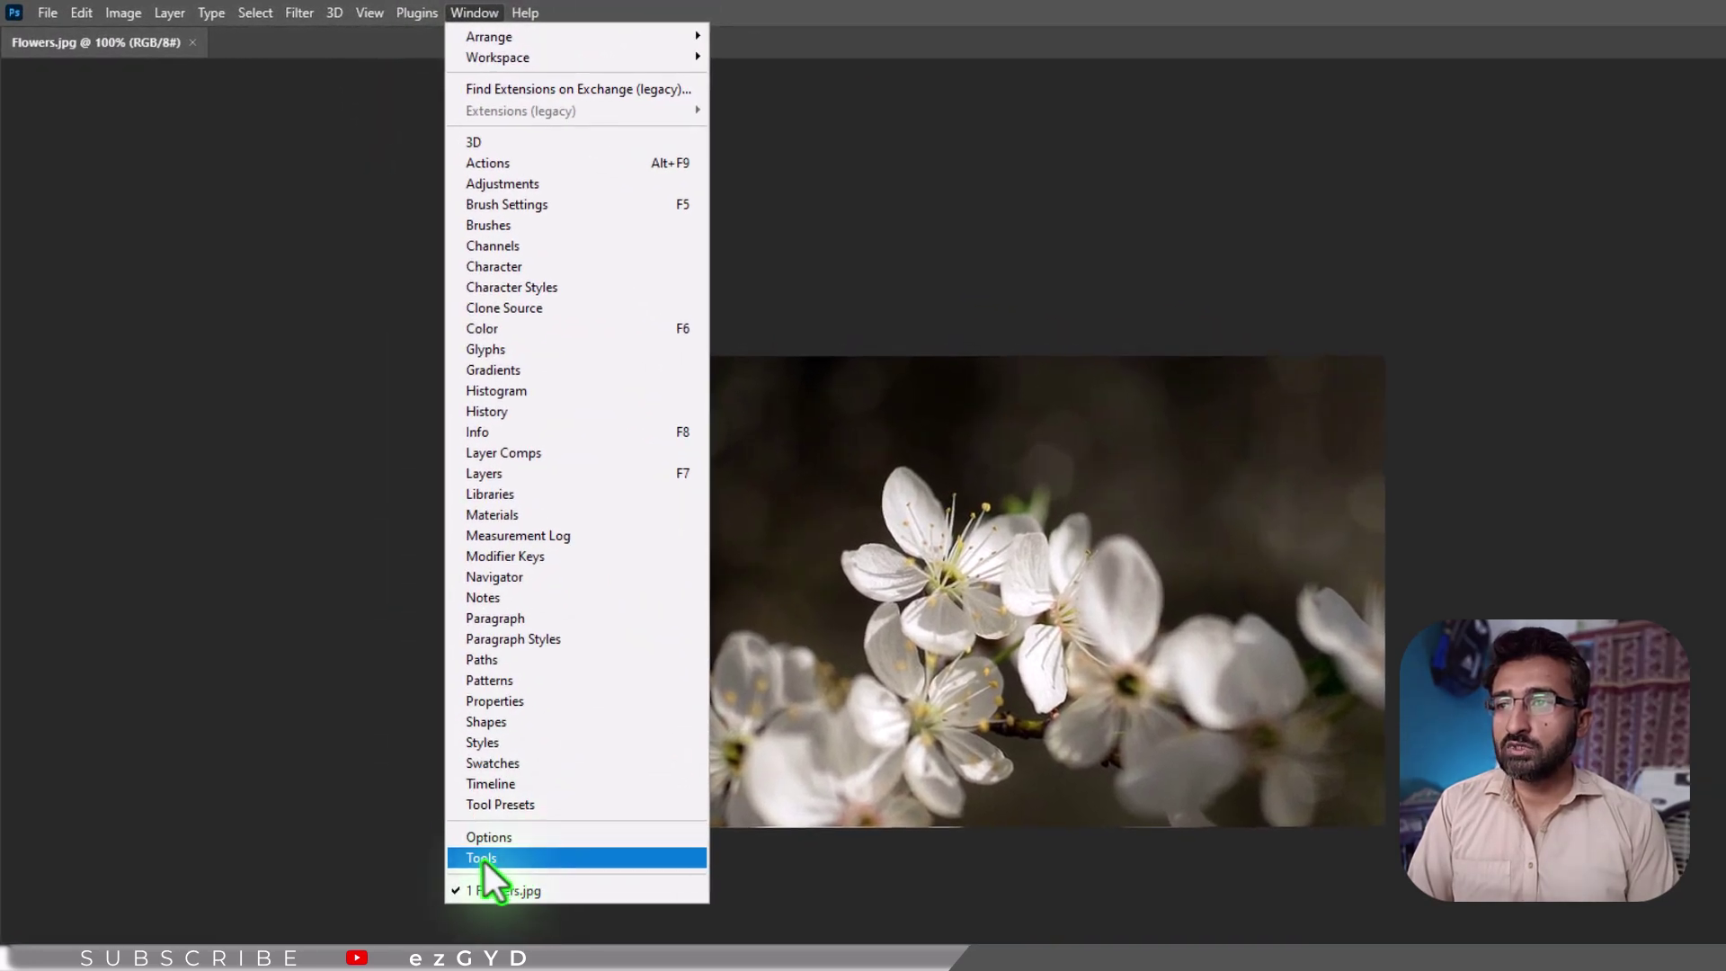
pyautogui.click(488, 860)
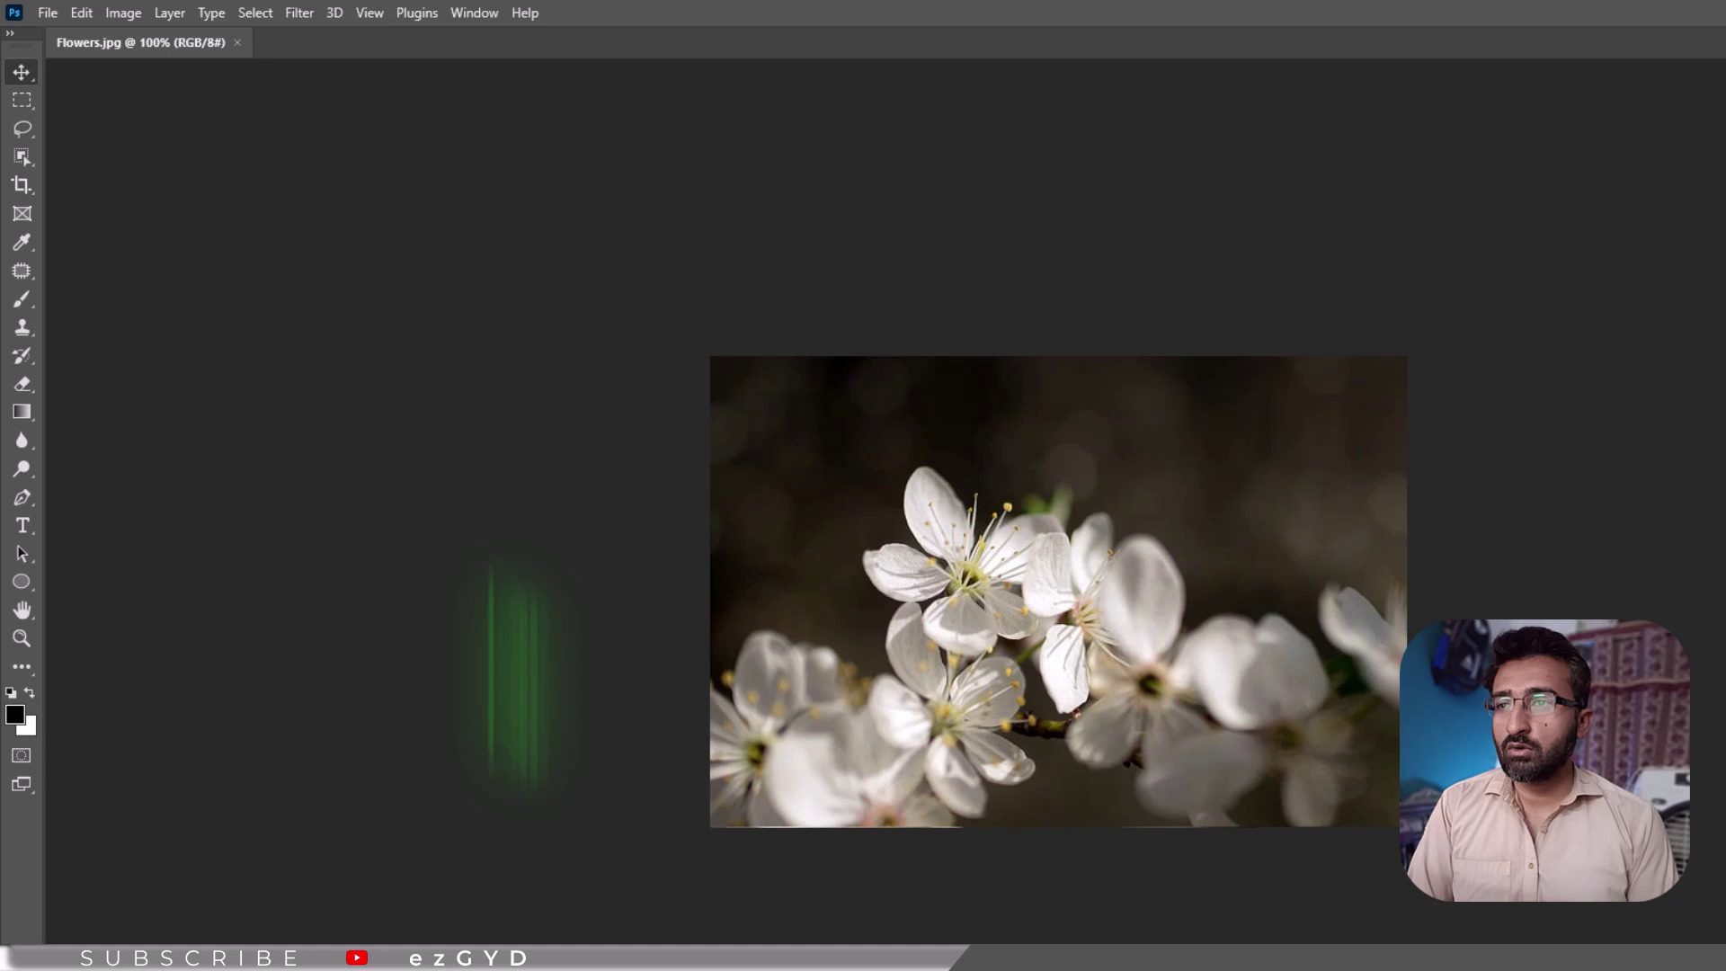
pyautogui.click(474, 12)
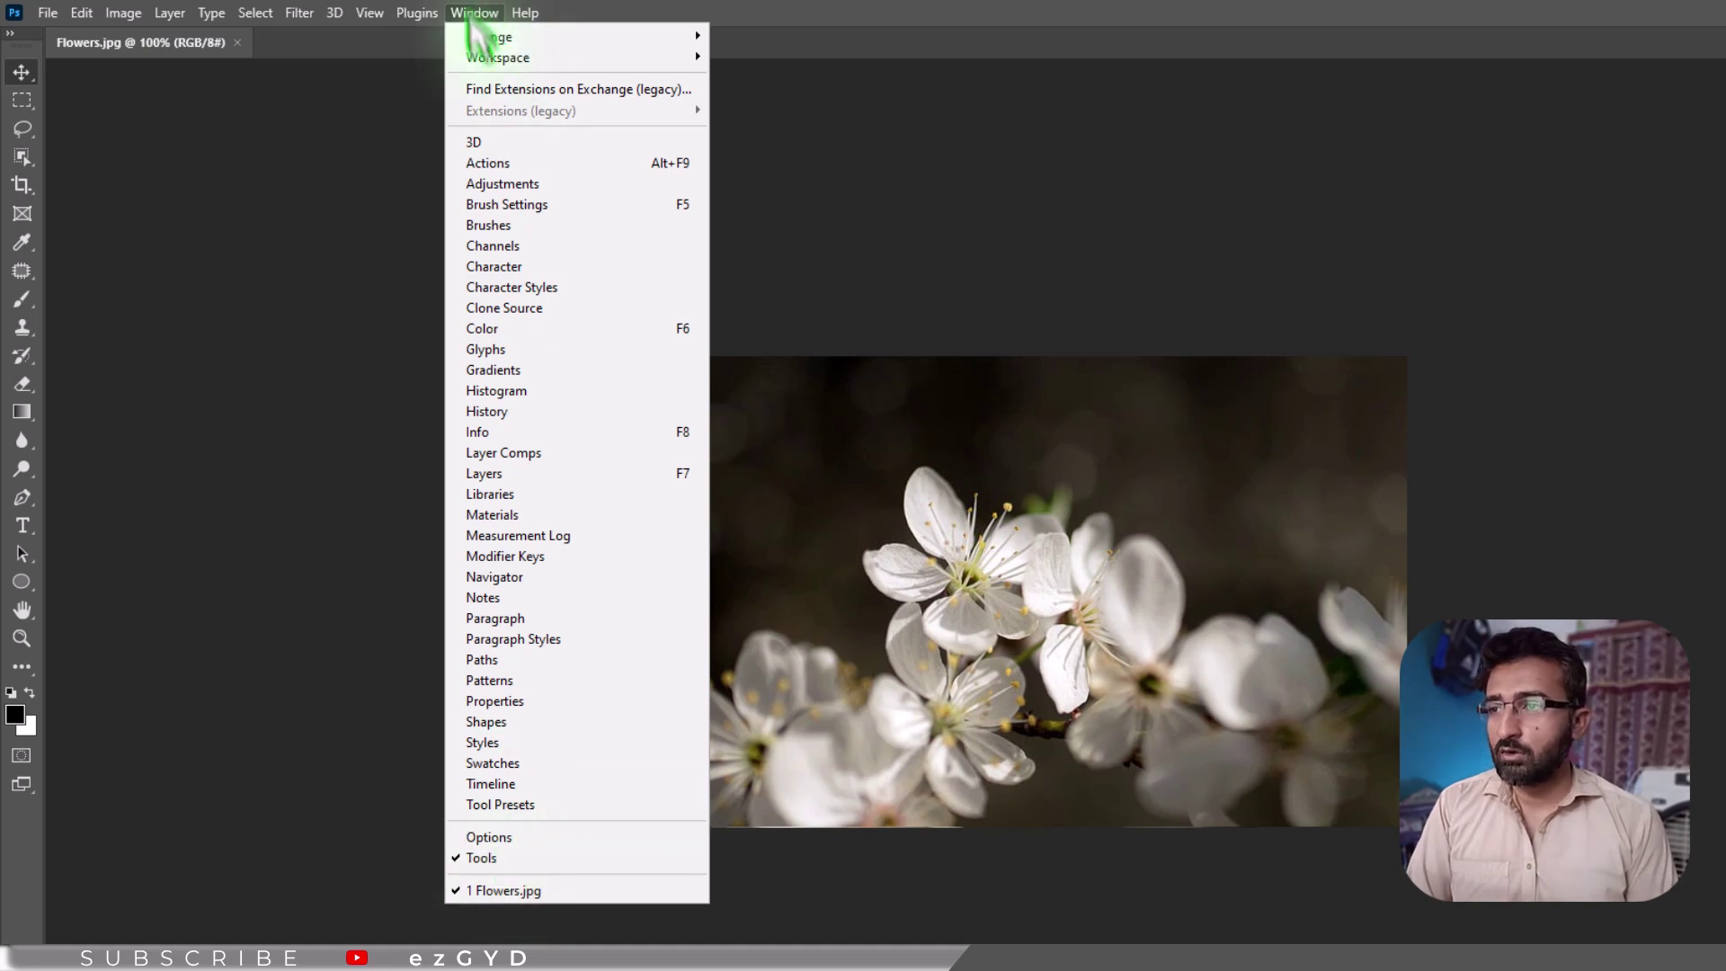
# Step: Show the options bar and switch the toolbar to a double column of tools
pyautogui.click(507, 839)
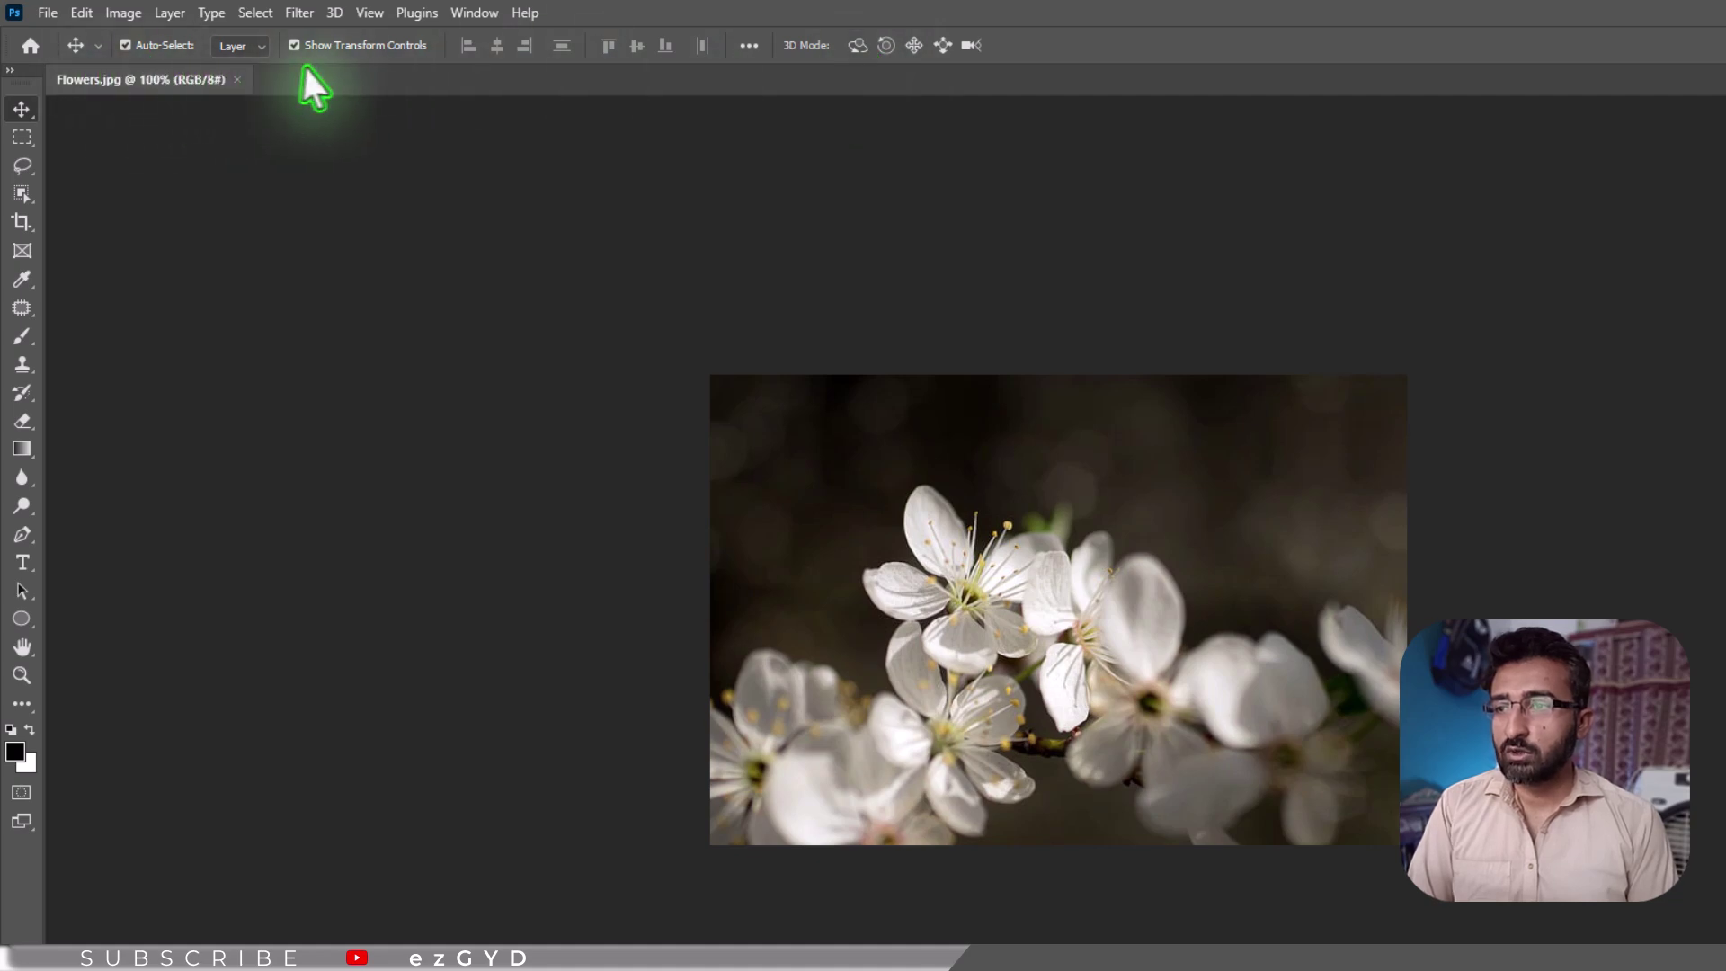
pyautogui.click(14, 71)
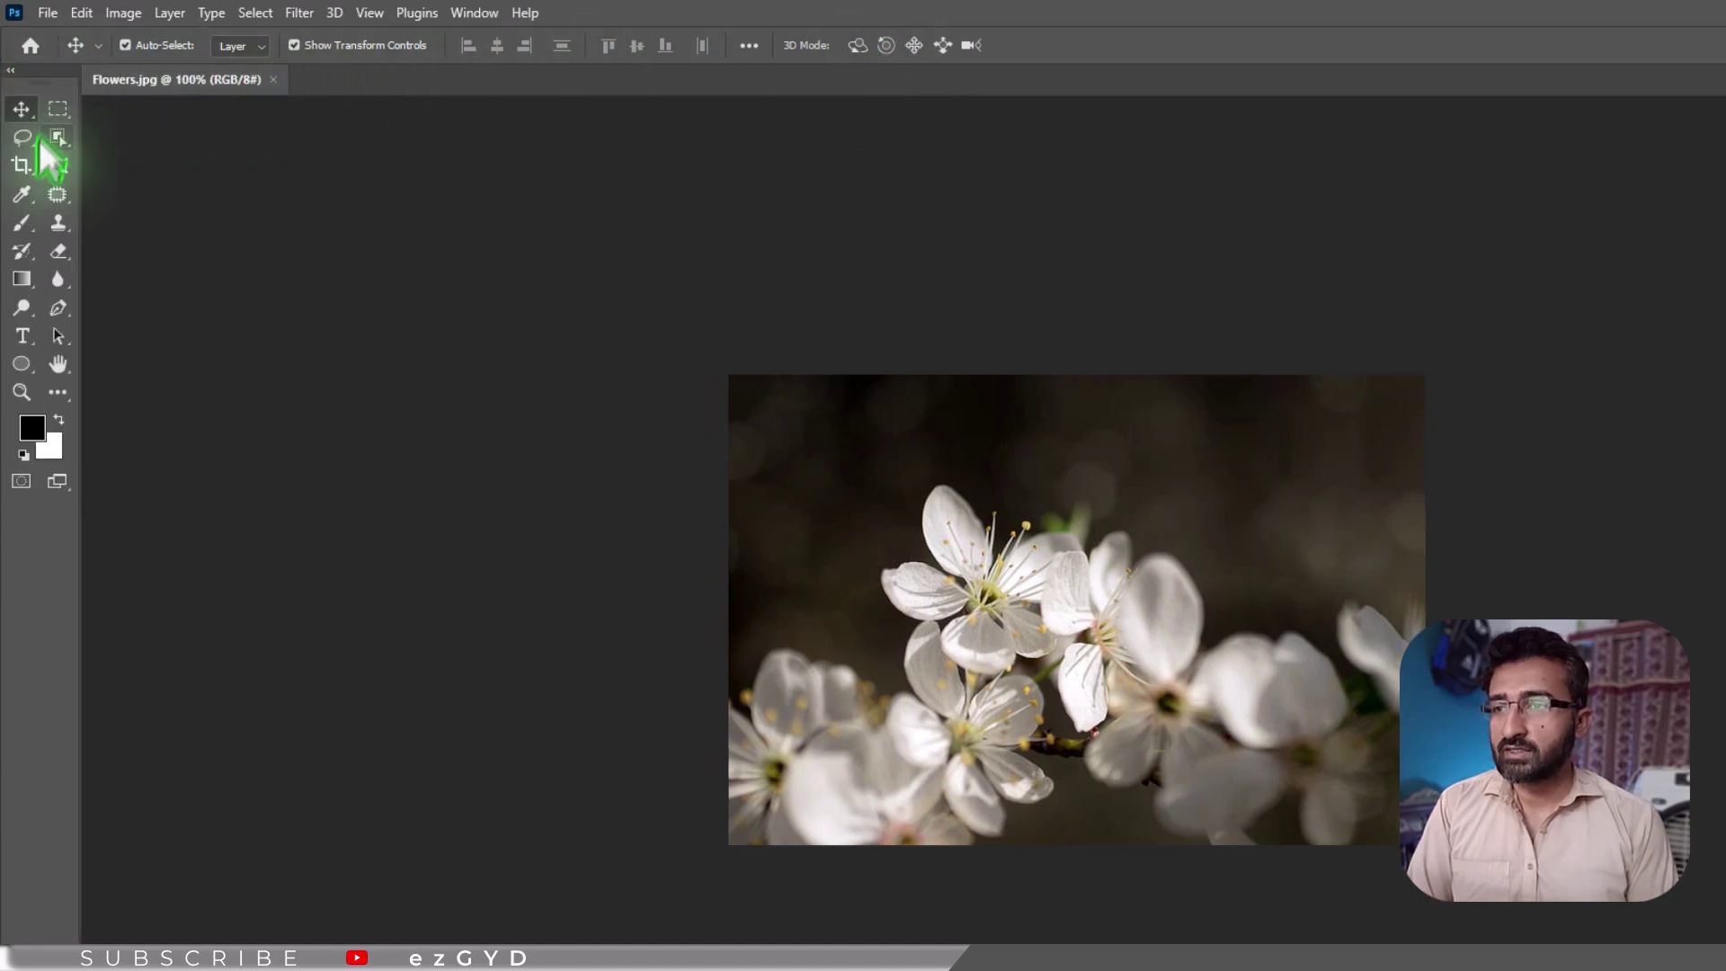
pyautogui.click(56, 140)
pyautogui.click(394, 10)
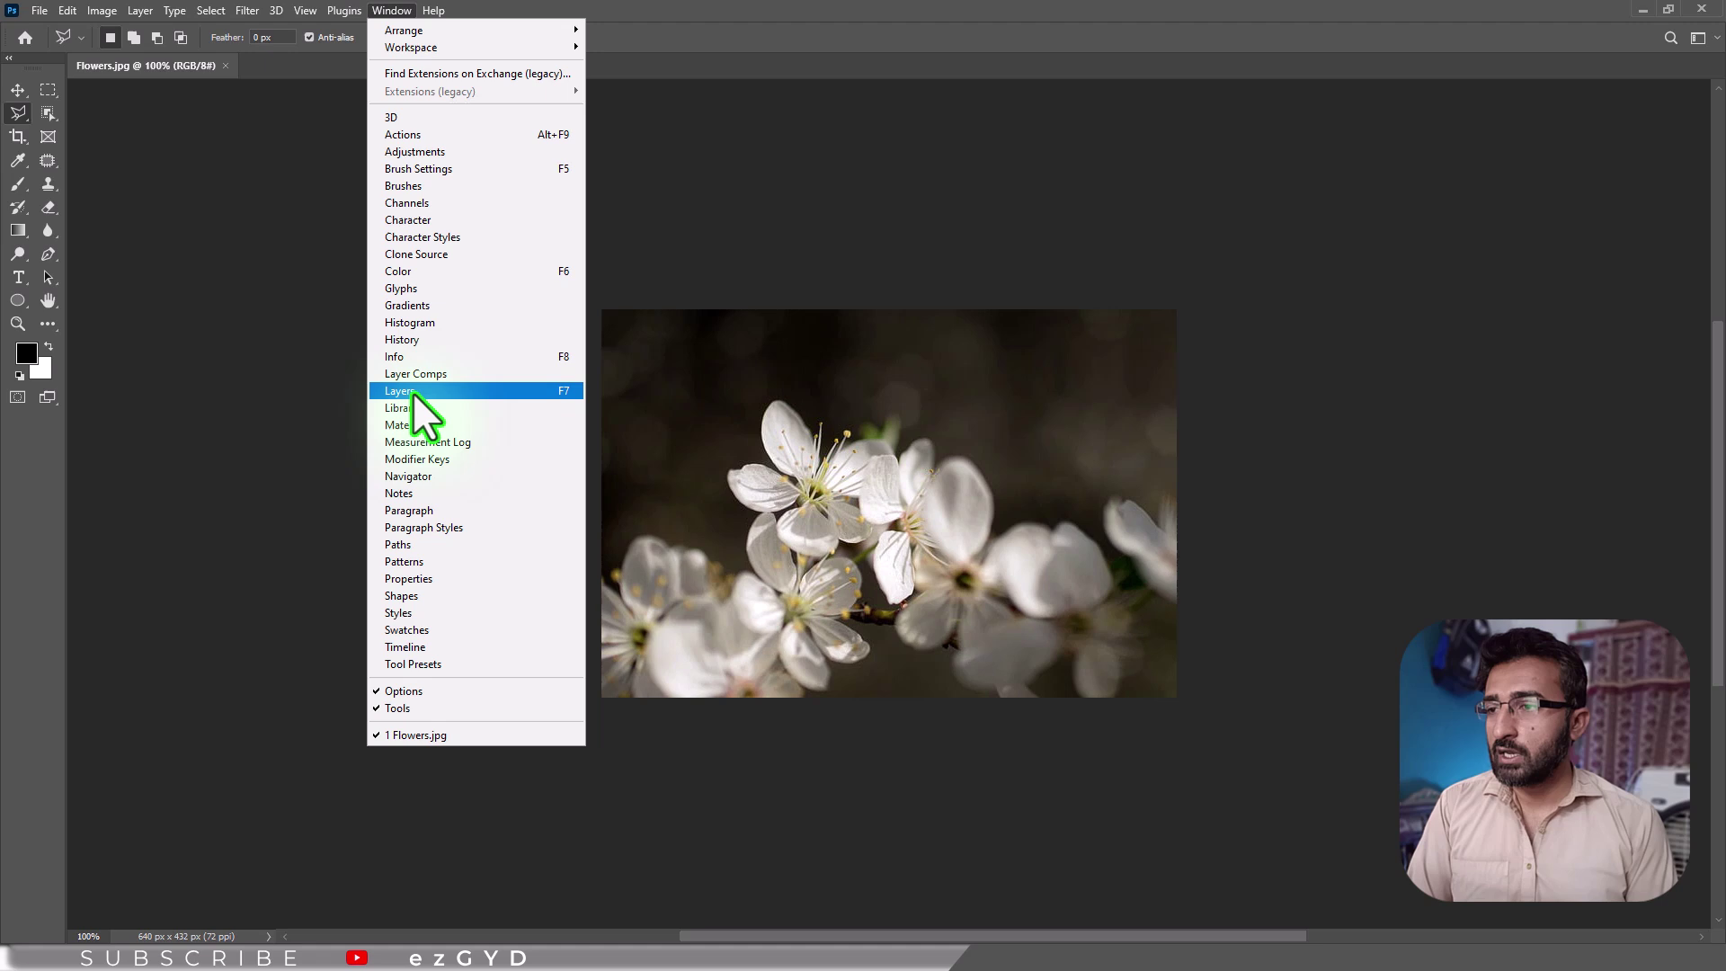
# Step: Turn on the Layers and Properties panels from the Window menu
pyautogui.click(413, 391)
pyautogui.click(392, 10)
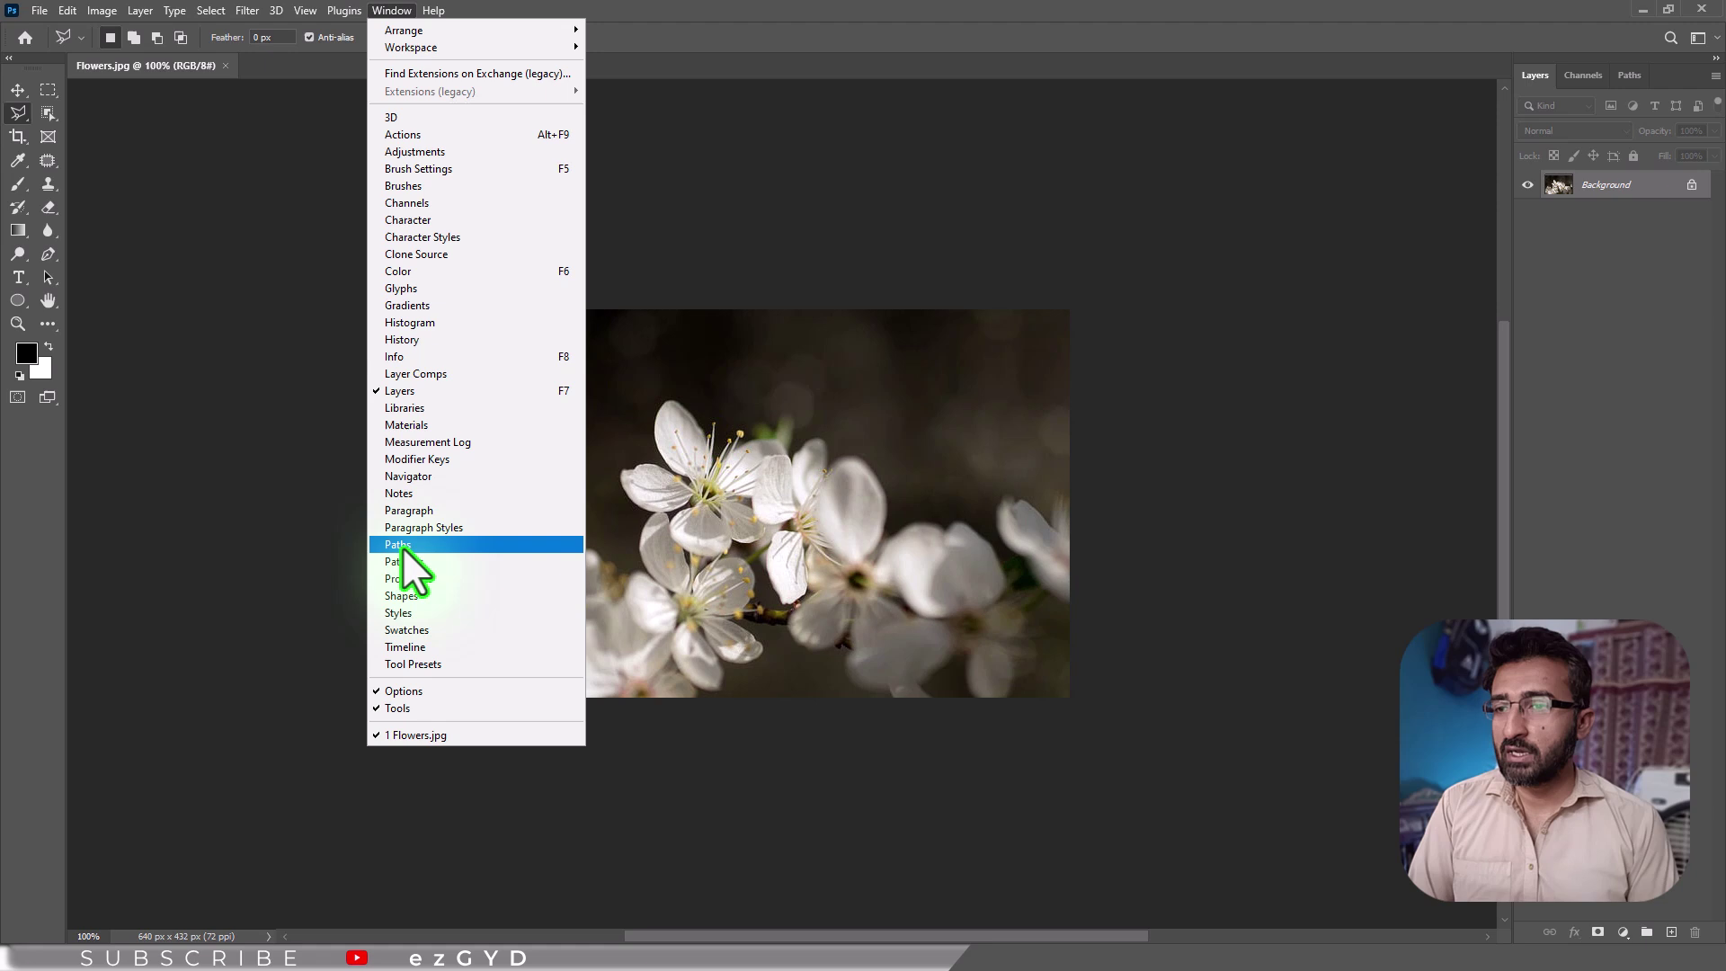
pyautogui.click(431, 576)
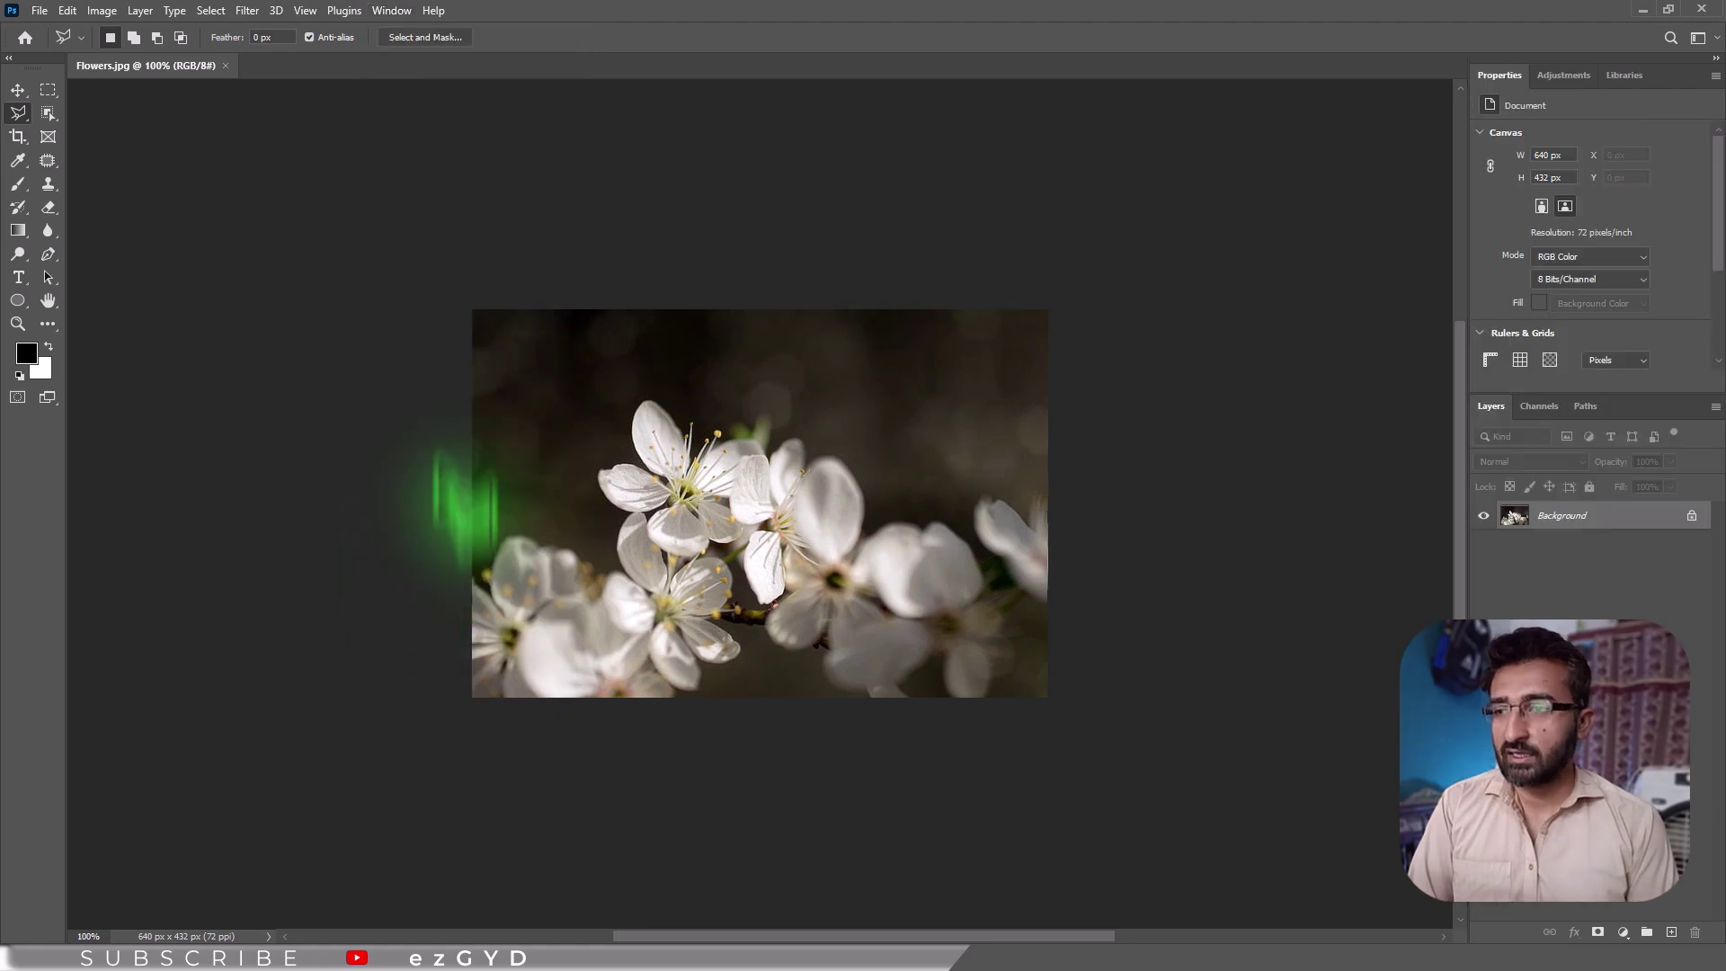
pyautogui.click(393, 11)
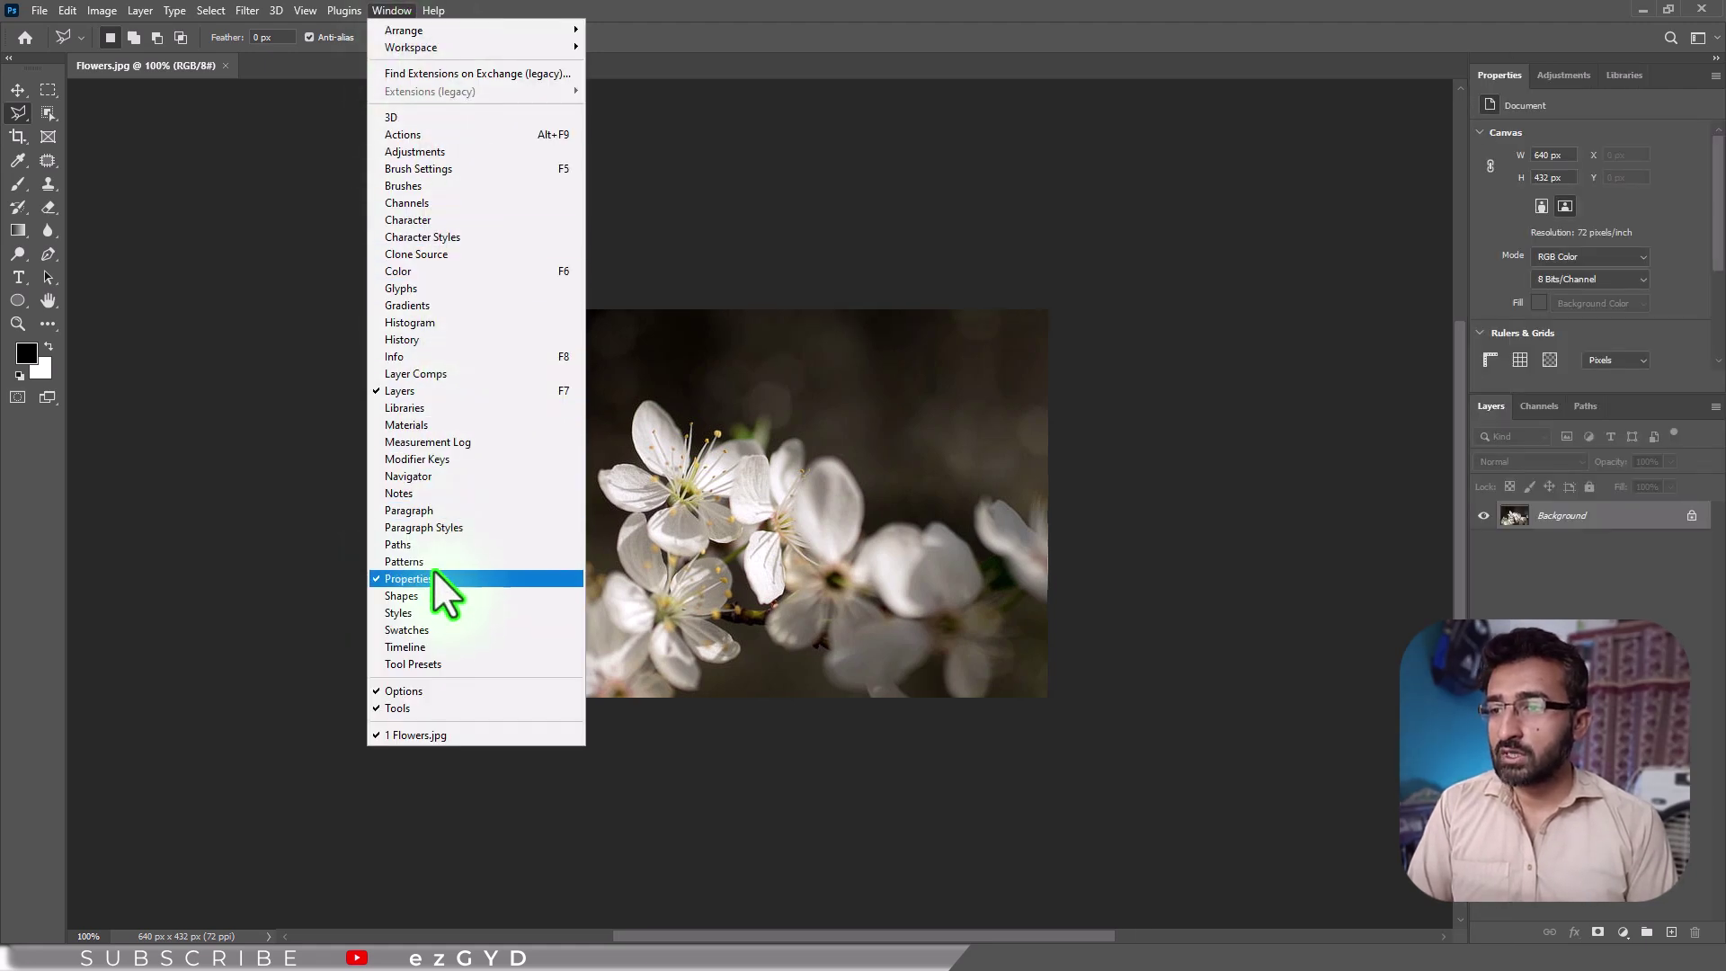
# Step: Toggle the toolbar, options bar and all panels with Tab, leaving only Flowers.jpg visible
pyautogui.press('Tab')
pyautogui.press('Tab')
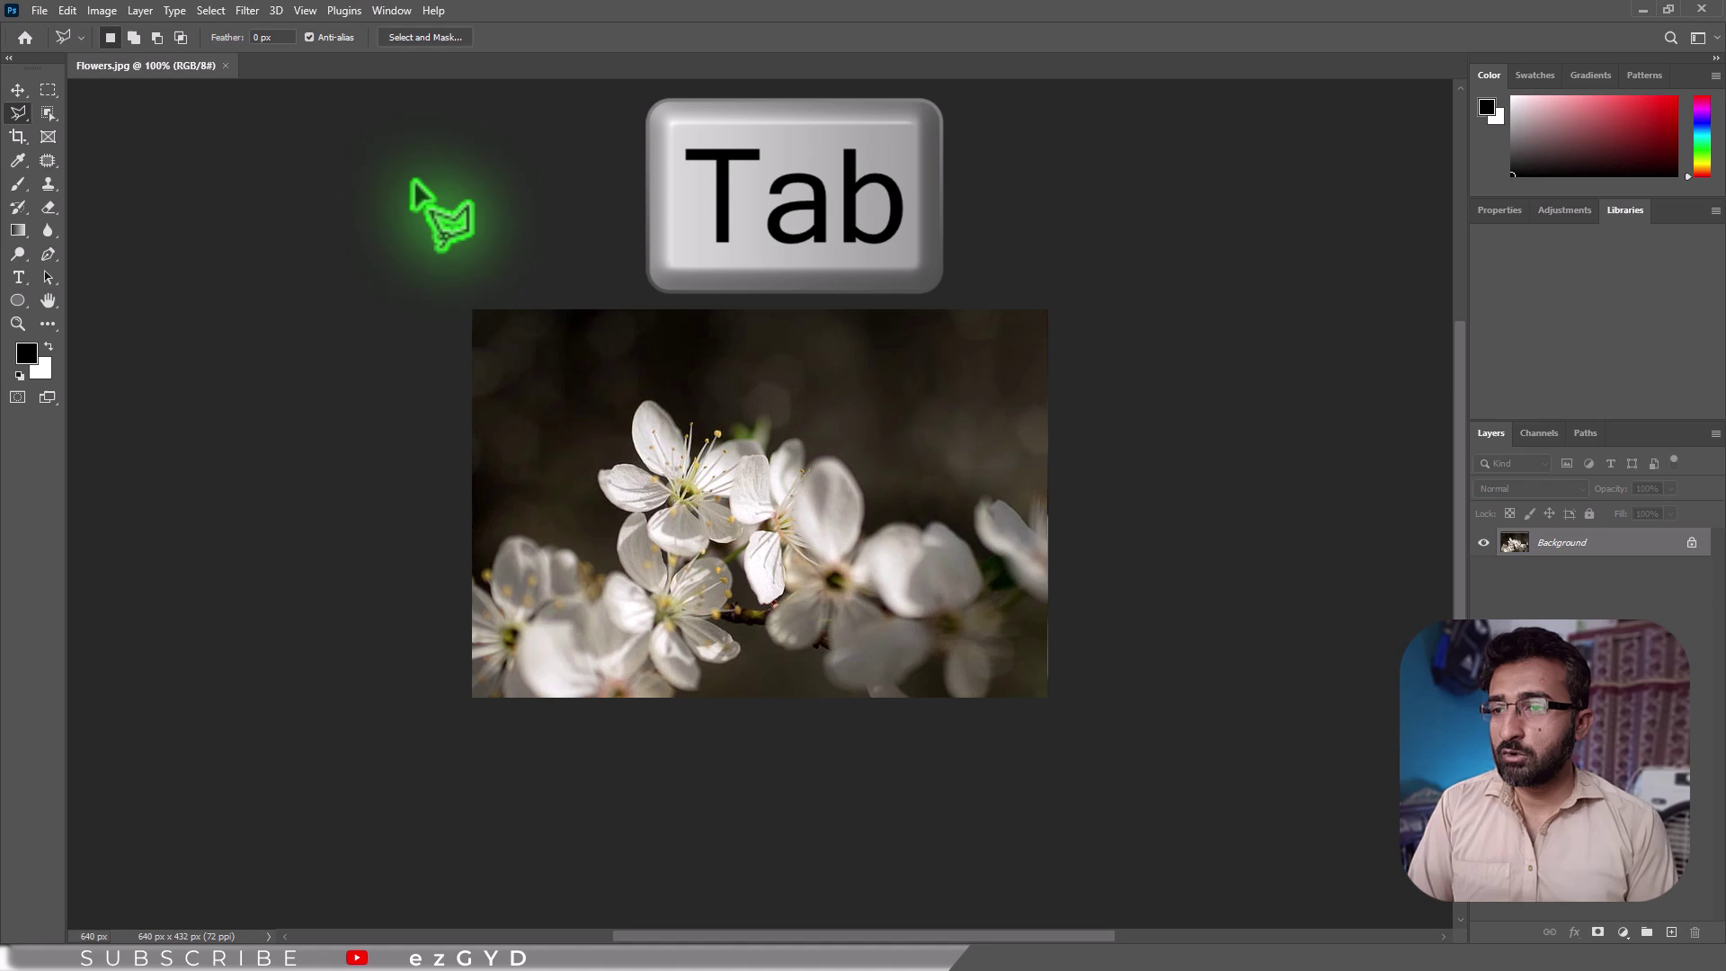
pyautogui.press('Tab')
pyautogui.press('Tab')
pyautogui.press('Tab')
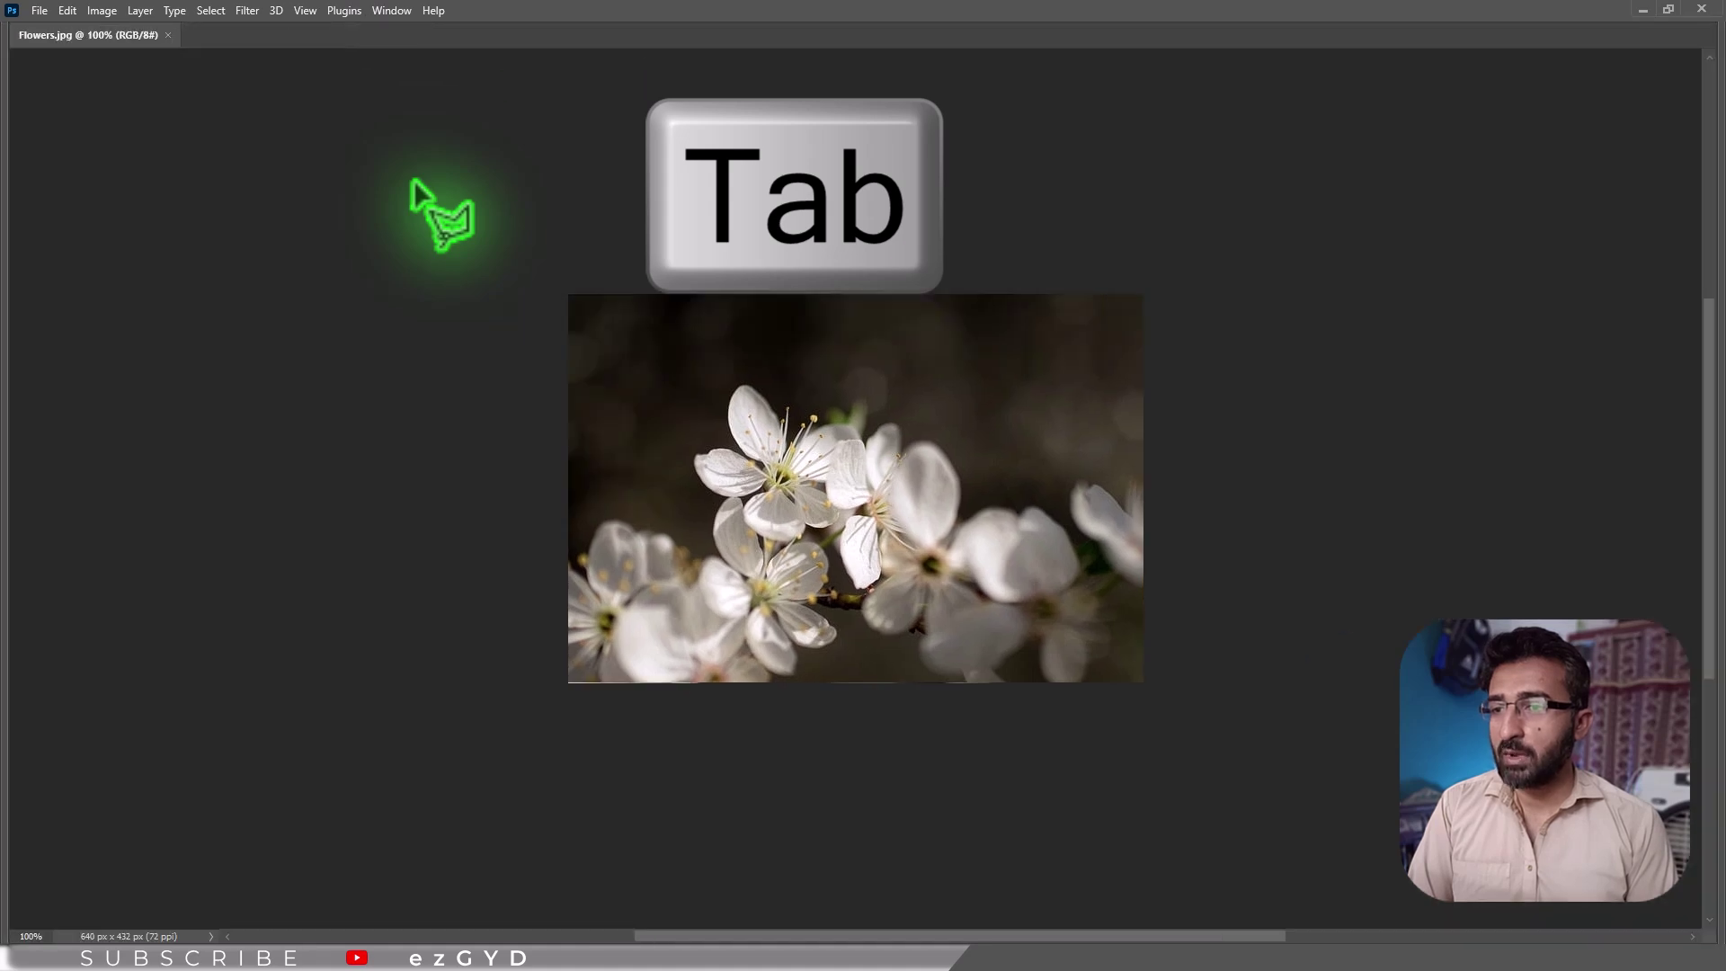